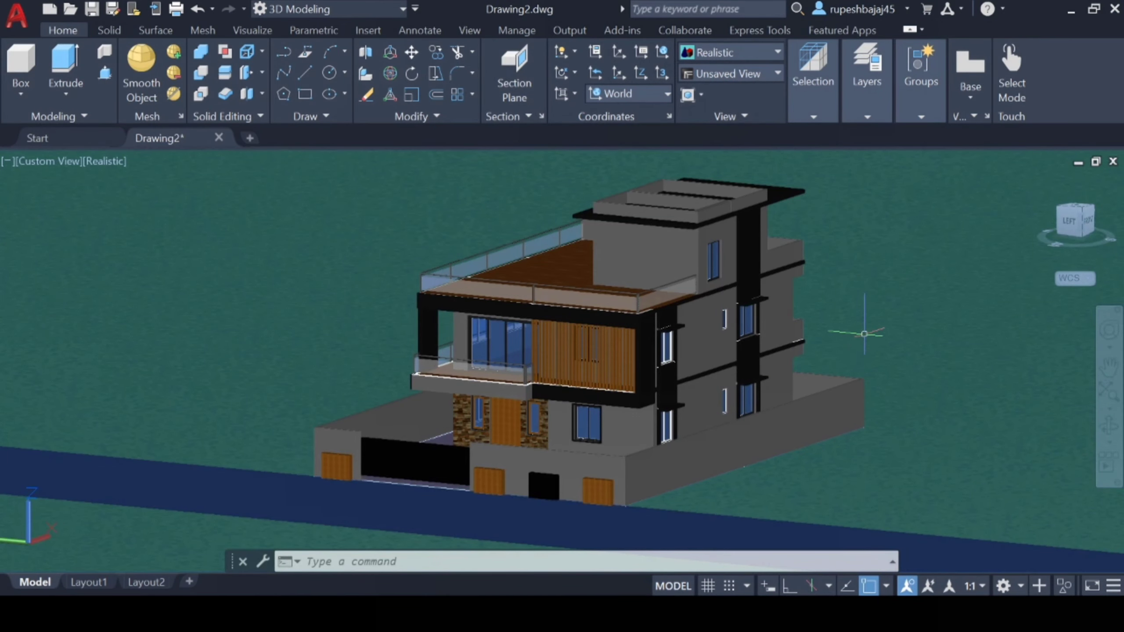
# - Switch the house model to top plan view and zoom in on the door area
pyautogui.keyDown('shift'); pyautogui.moveTo(890, 344); pyautogui.dragTo(934, 397, button='middle'); pyautogui.keyUp('shift')
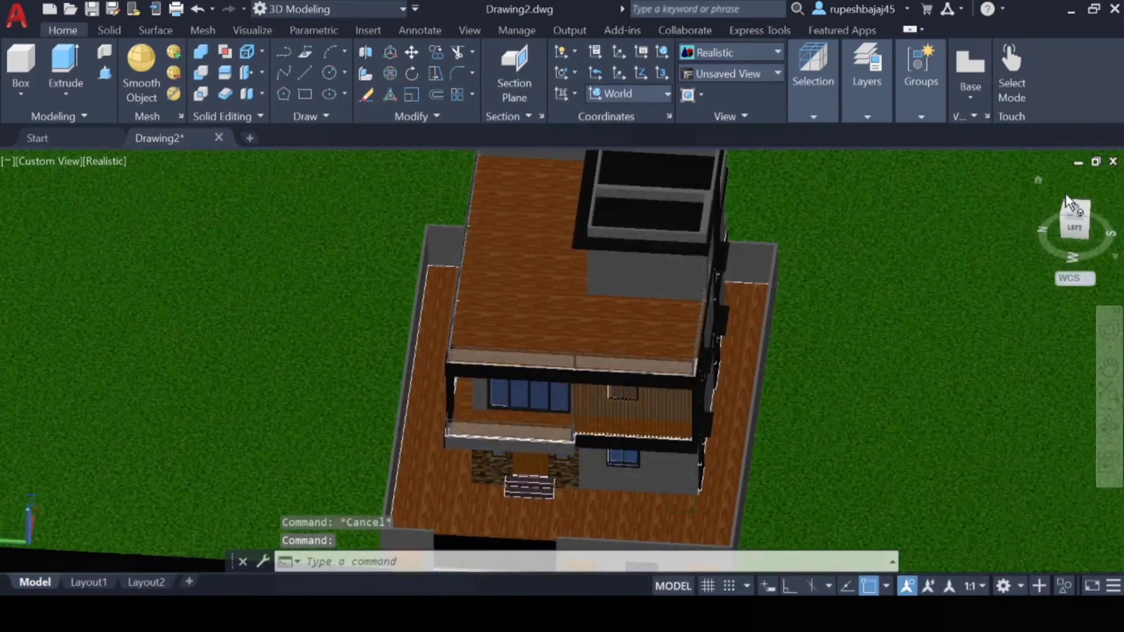
pyautogui.click(1076, 208)
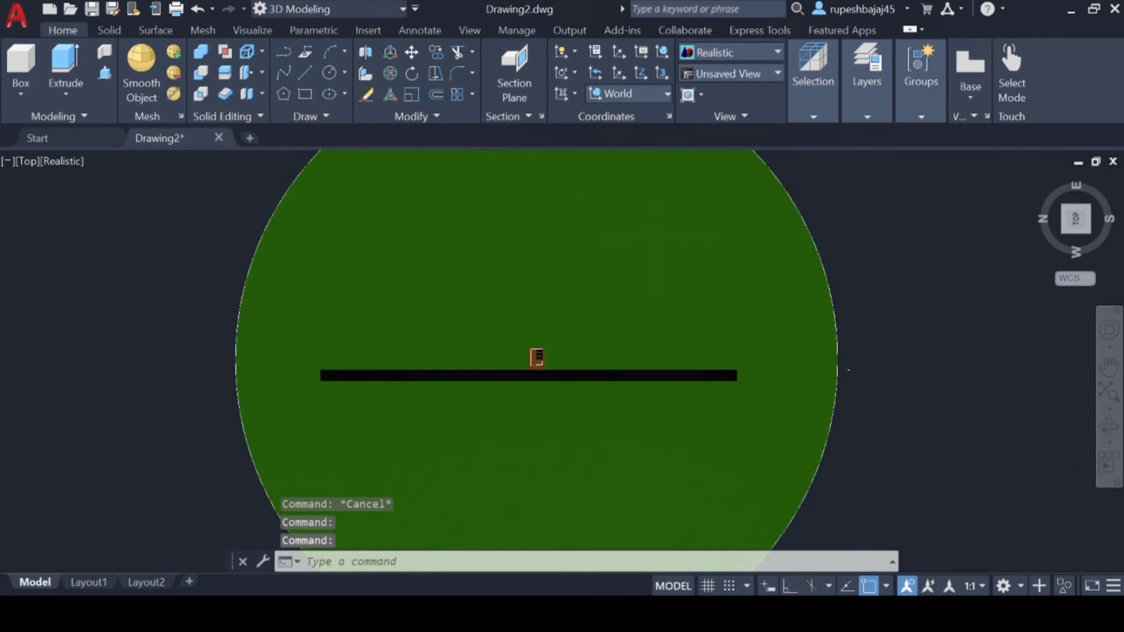
pyautogui.scroll(5, 558, 363)
pyautogui.moveTo(547, 364); pyautogui.dragTo(702, 371, button='middle')
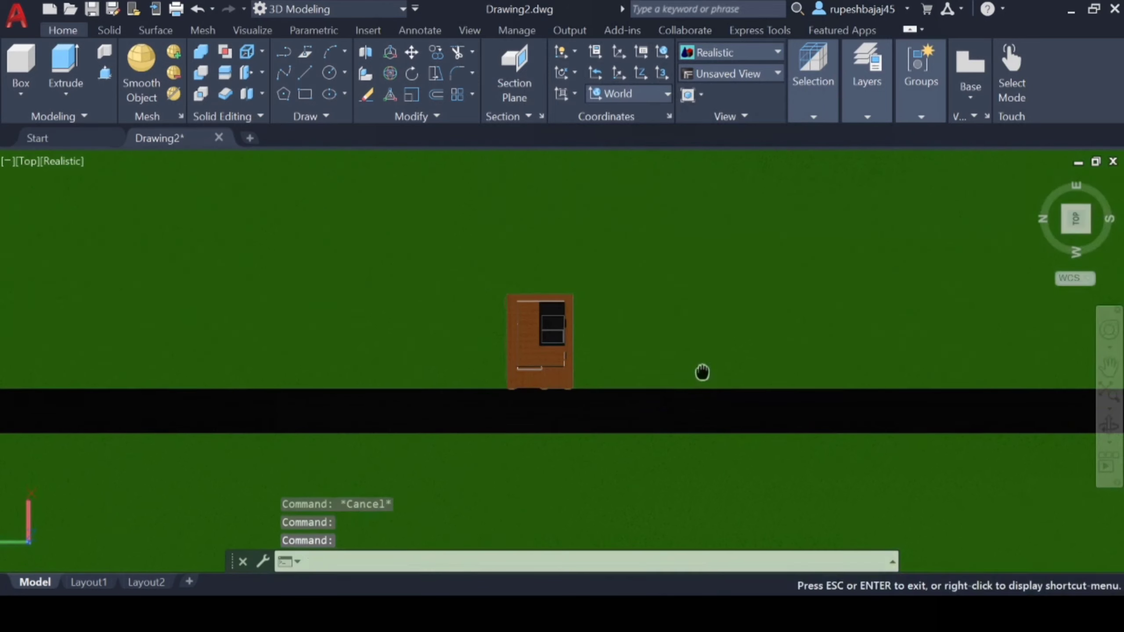
# - Draw a 3000-radius circle centred on the door intersection, enclosing the house
pyautogui.write('ci')
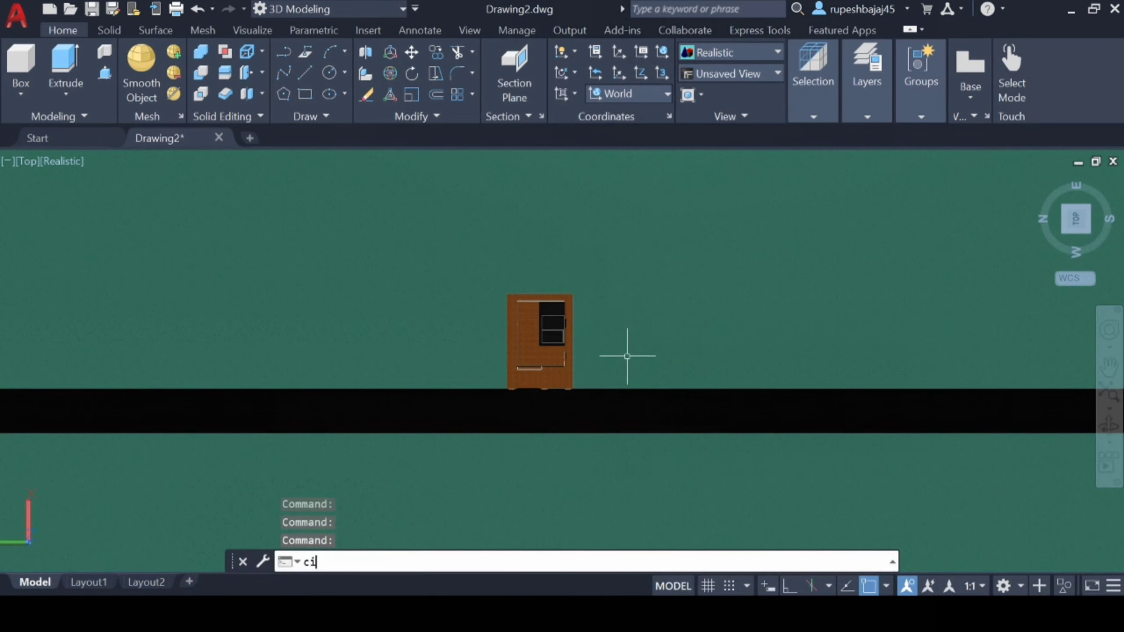
pyautogui.write('rcle')
pyautogui.press('Return')
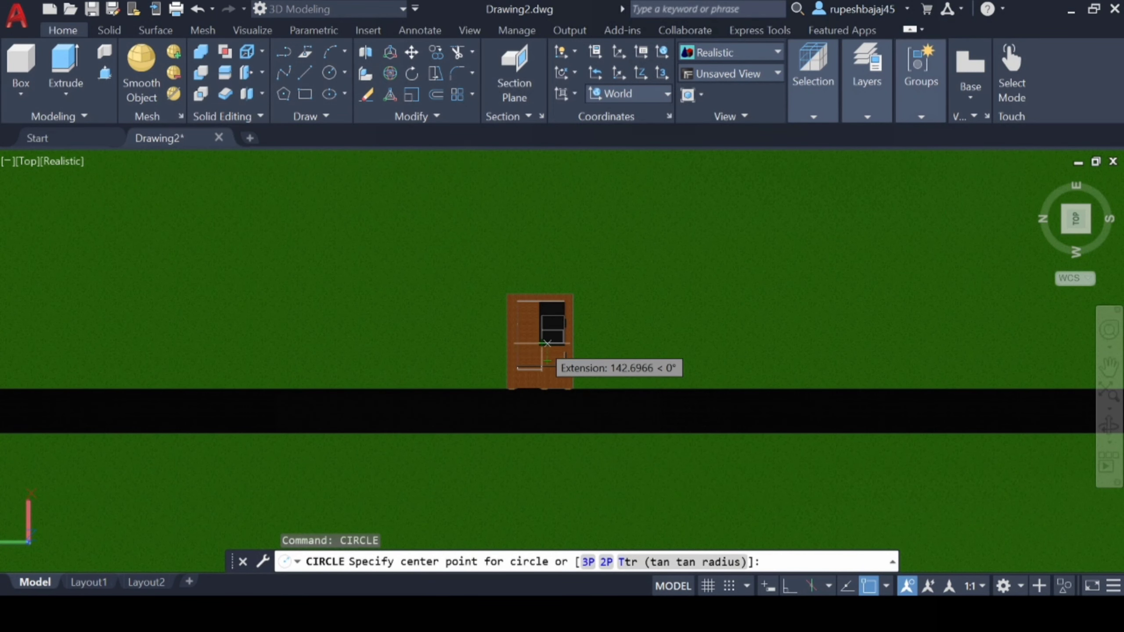
pyautogui.click(548, 348)
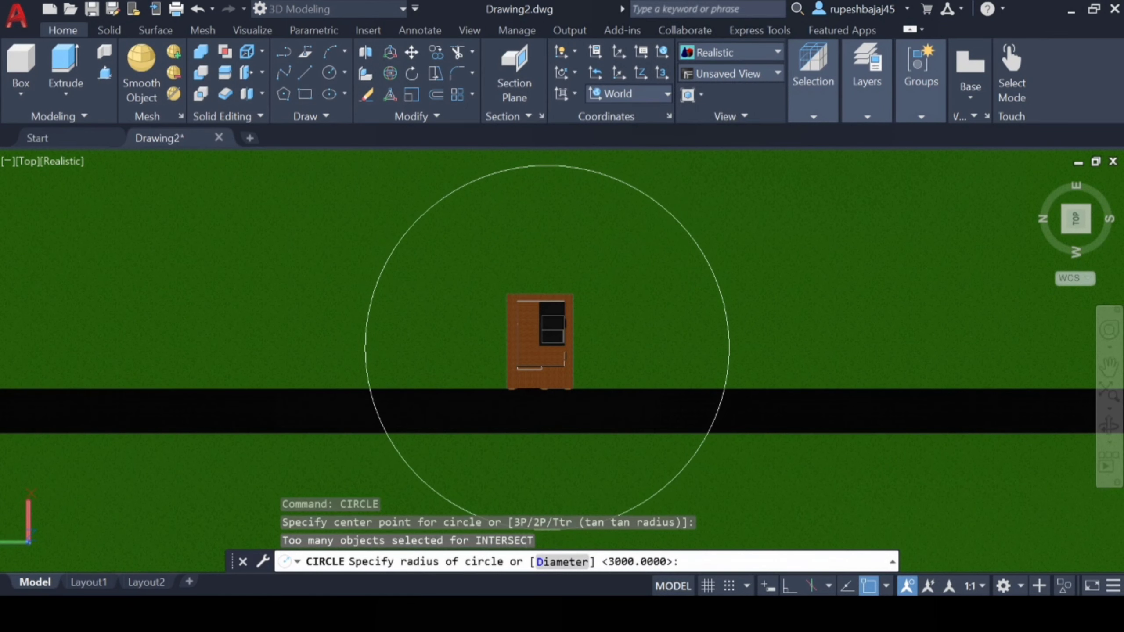
pyautogui.moveTo(690, 262); pyautogui.dragTo(685, 263, button='middle')
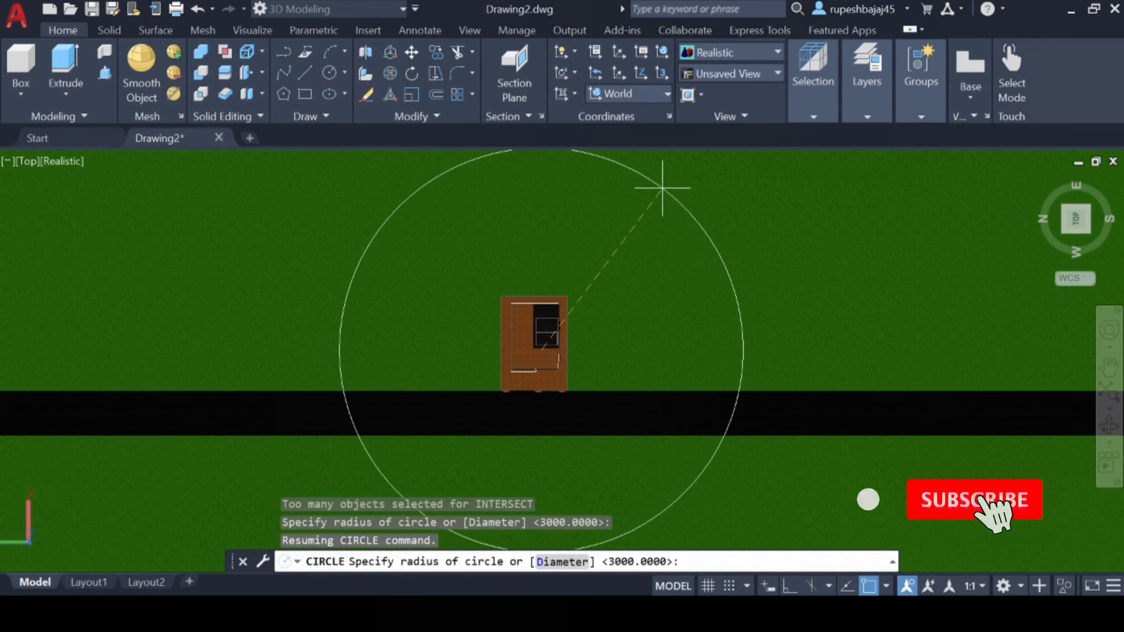
pyautogui.scroll(-2, 663, 188)
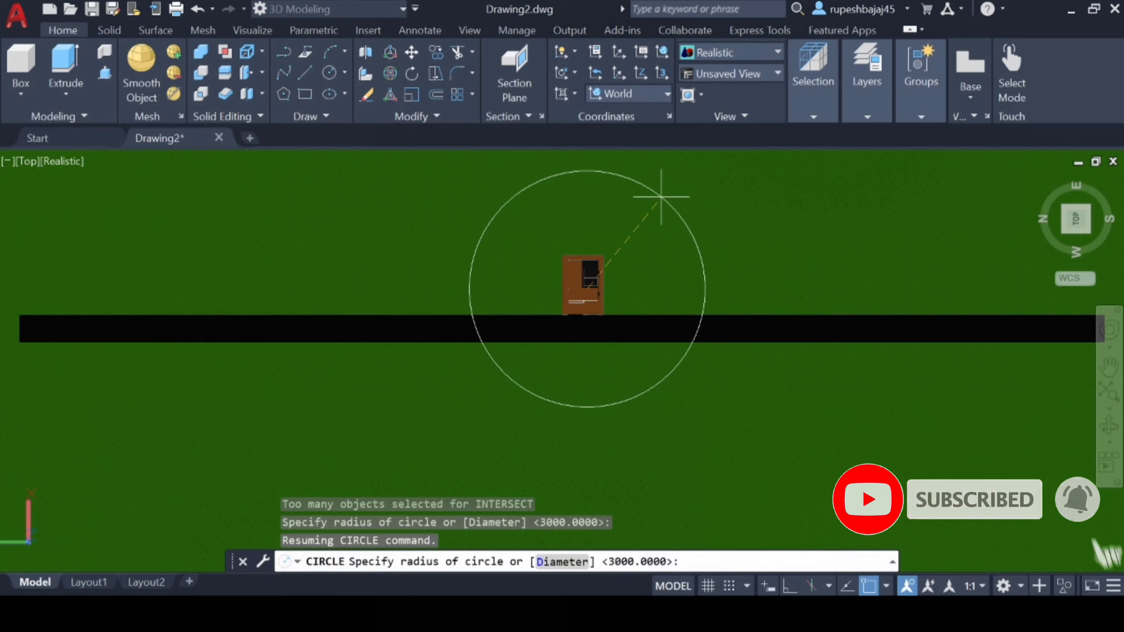
pyautogui.click(659, 192)
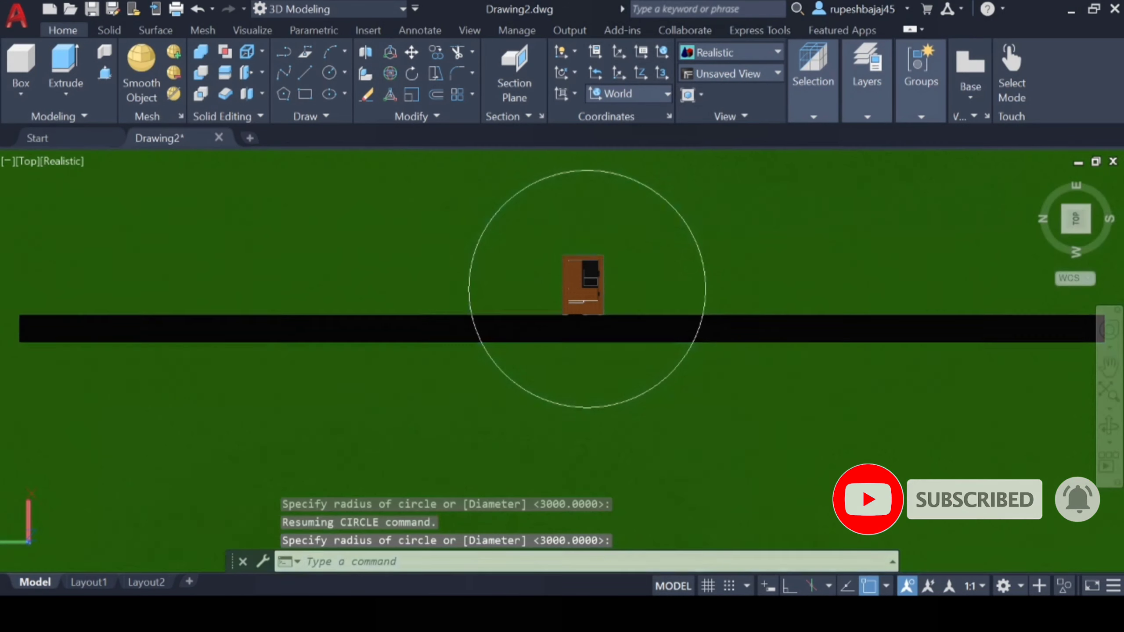
pyautogui.moveTo(648, 266); pyautogui.dragTo(670, 328, button='middle')
pyautogui.press('Return')
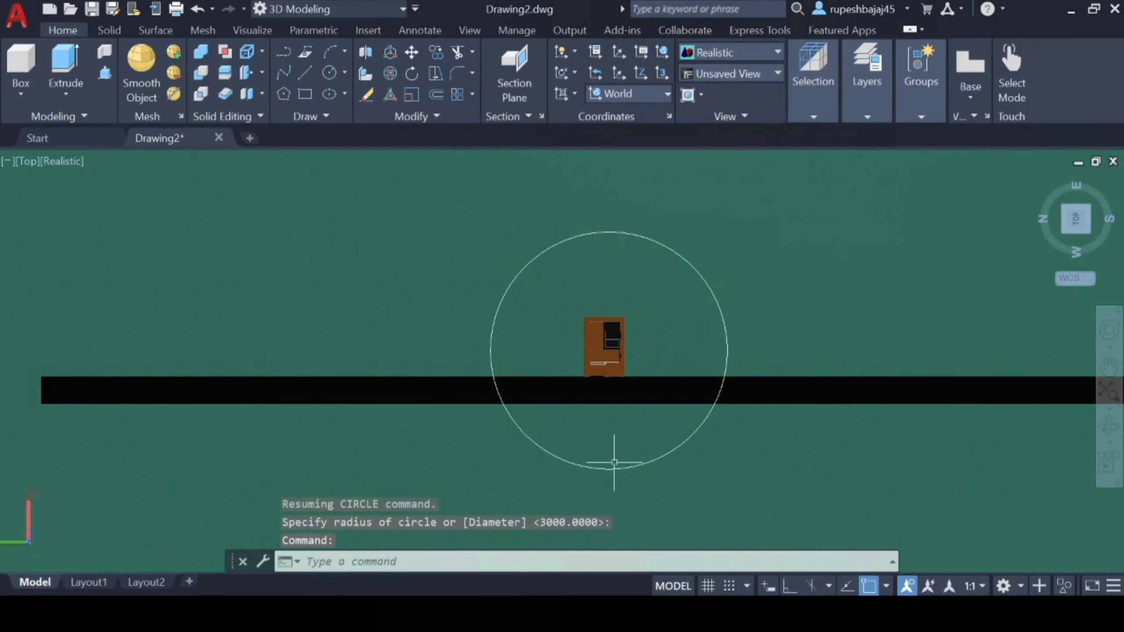
# - Use ANIPATH to set the circle as camera path Path1 and link the target to a point
pyautogui.click(581, 562)
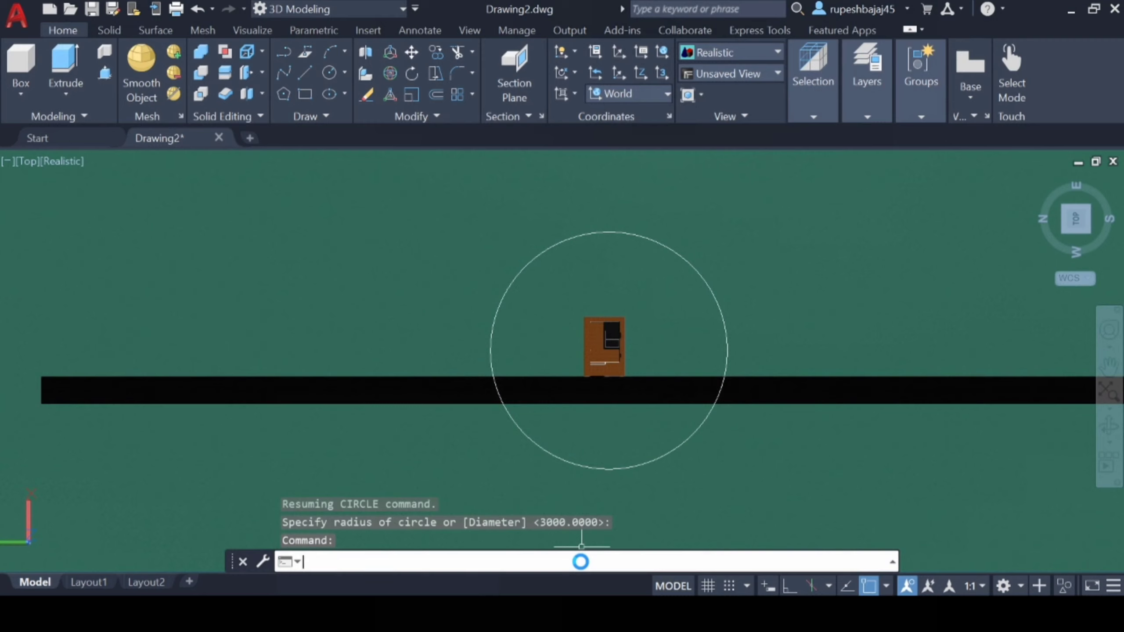
pyautogui.write('AN')
pyautogui.write('IPAth')
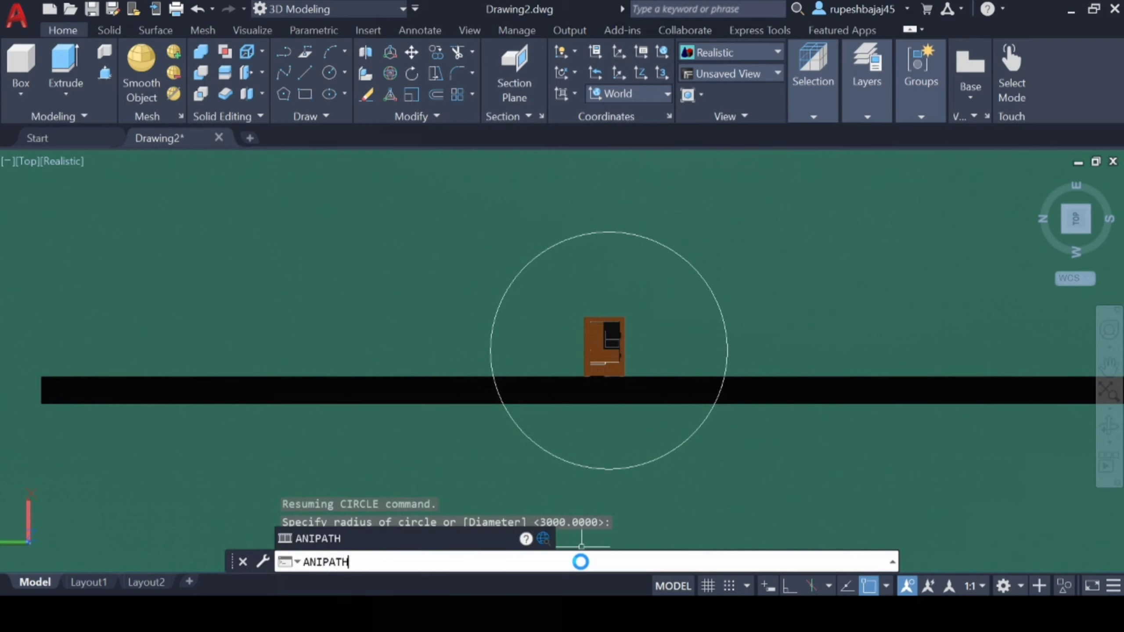
pyautogui.press('Return')
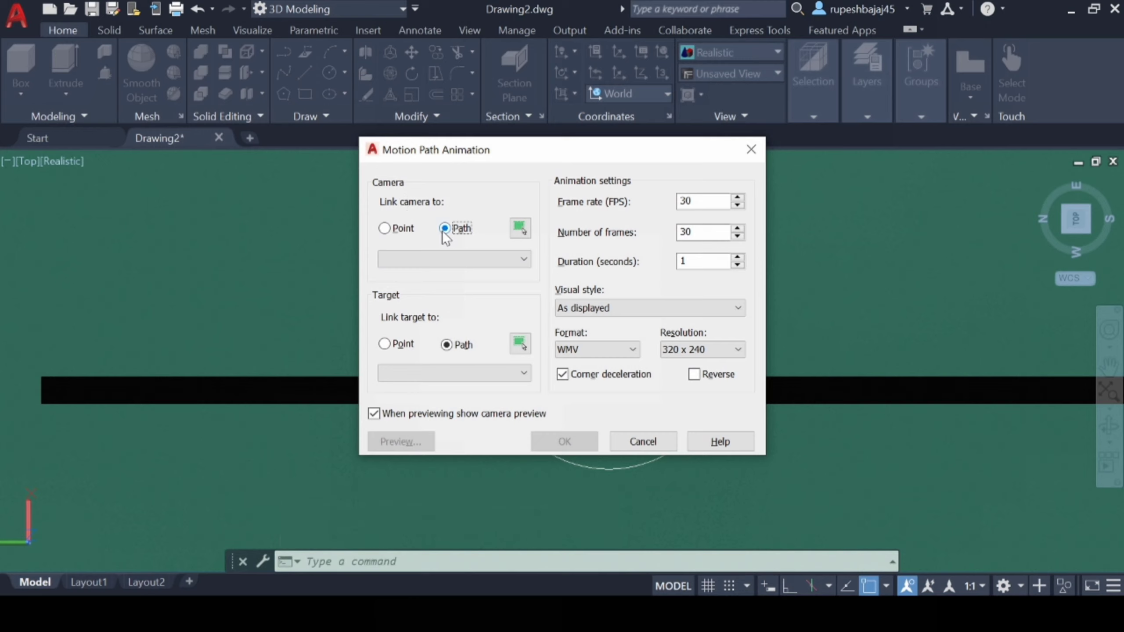
pyautogui.click(520, 231)
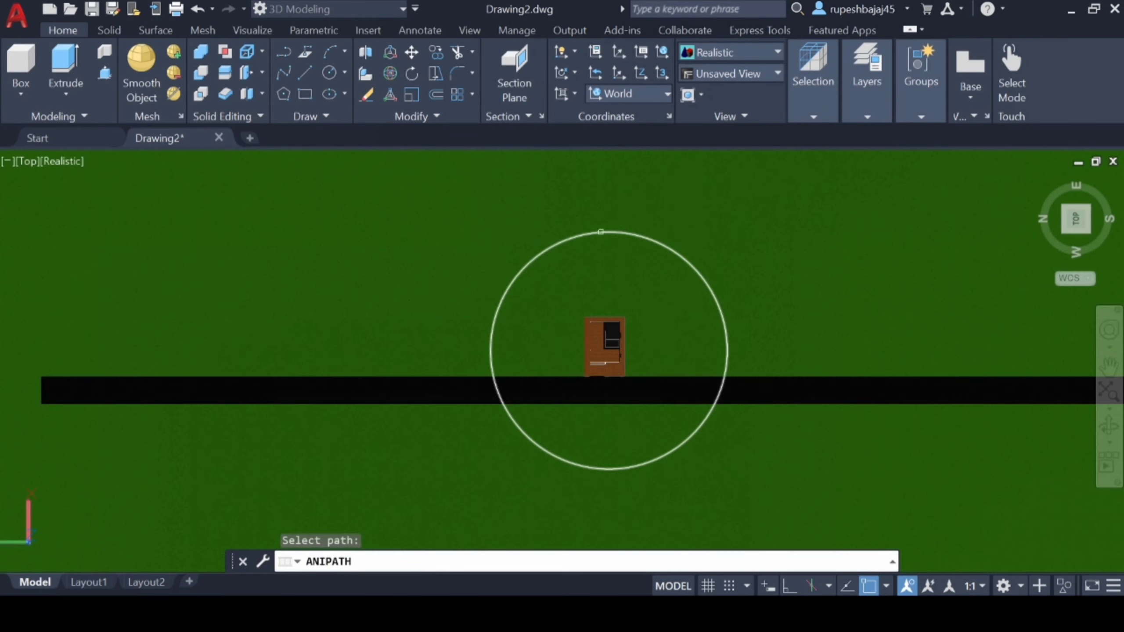
pyautogui.click(600, 232)
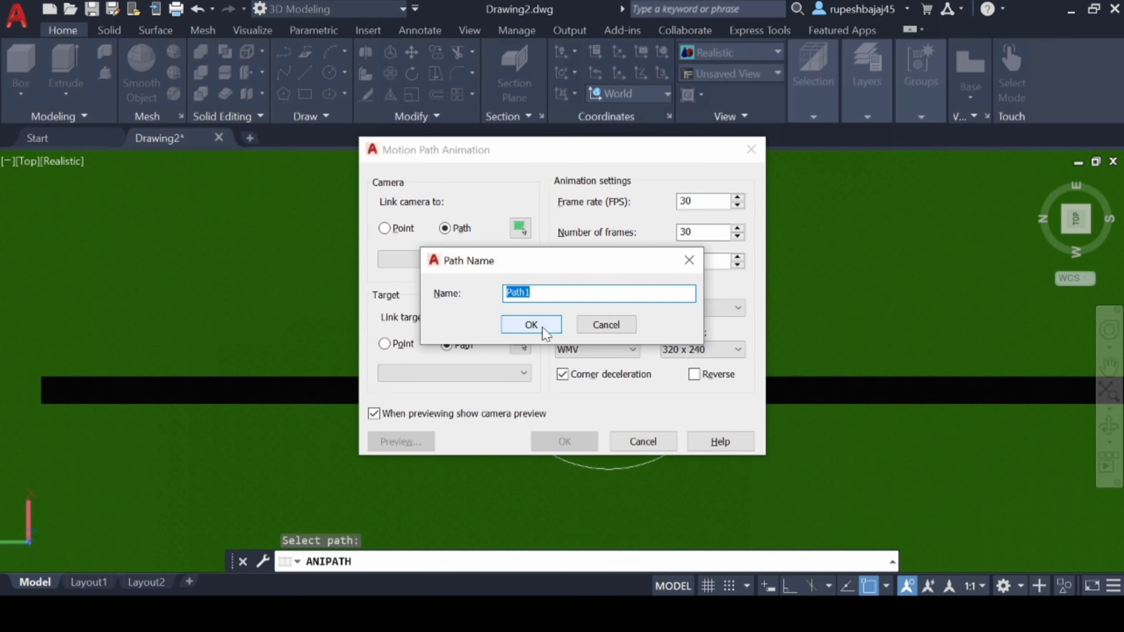
pyautogui.click(542, 327)
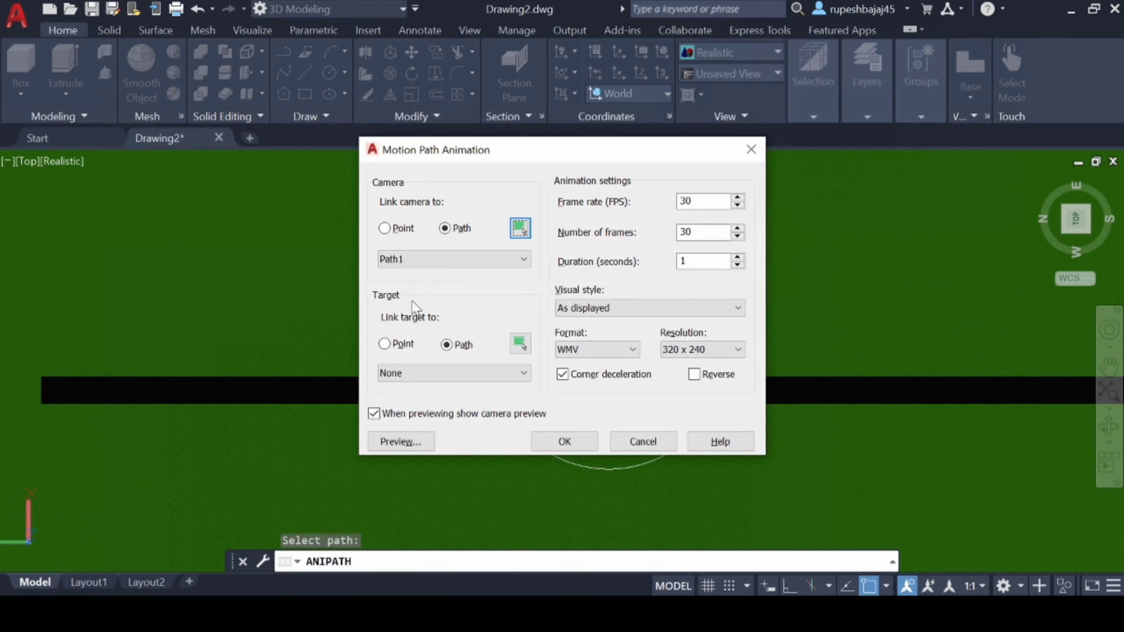
pyautogui.click(395, 344)
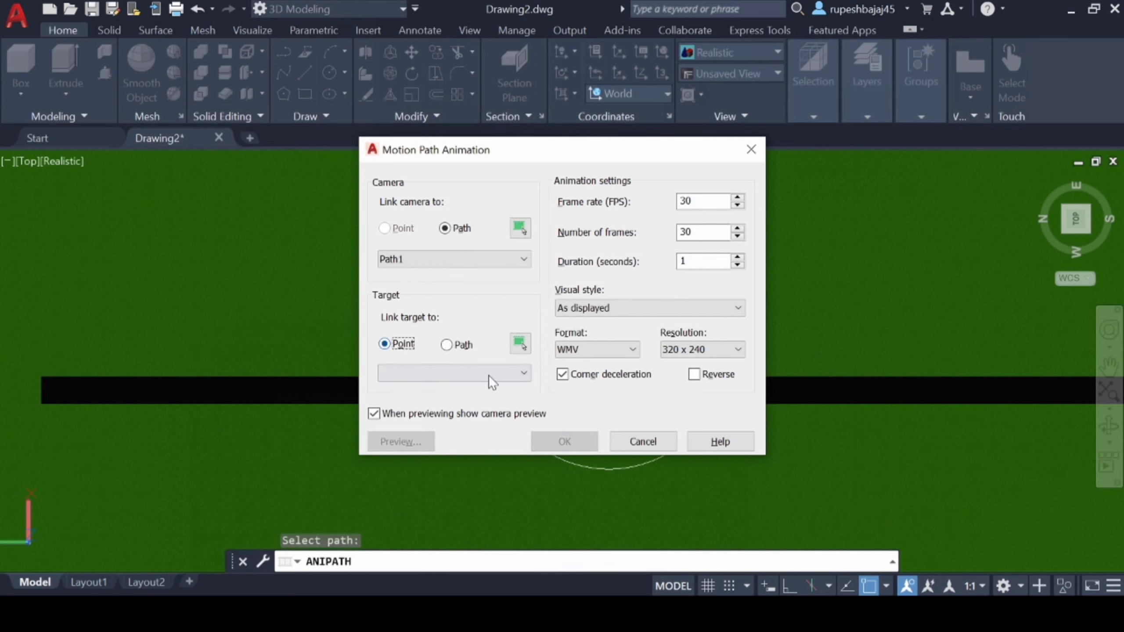
pyautogui.click(520, 344)
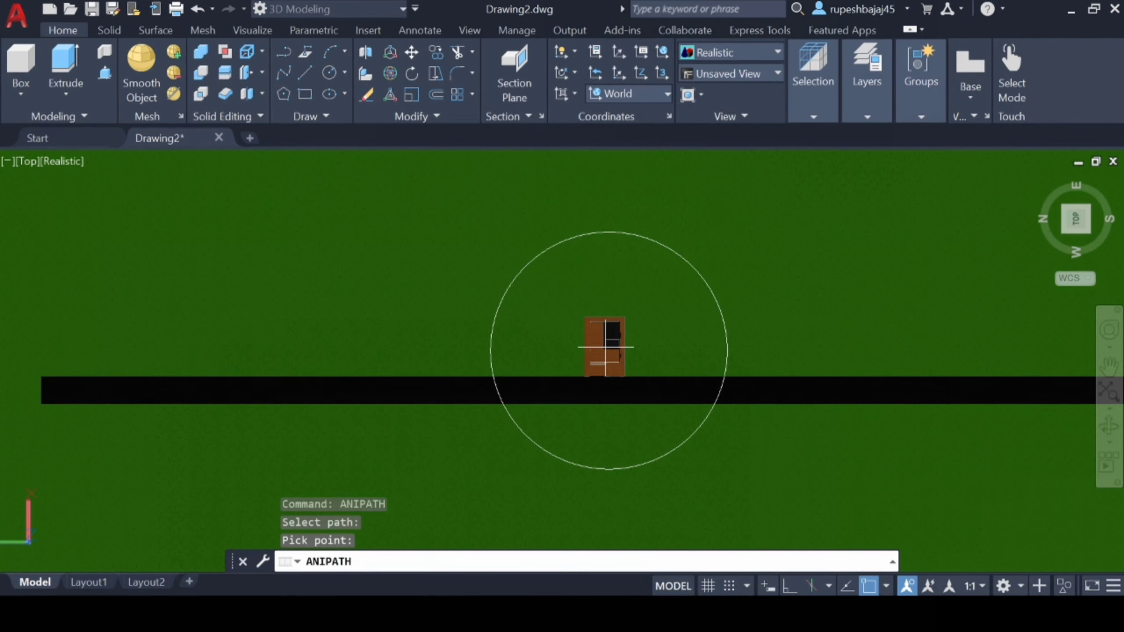
# - Turn on Ortho and snap the target point to the centre of the house
pyautogui.scroll(2, 604, 343)
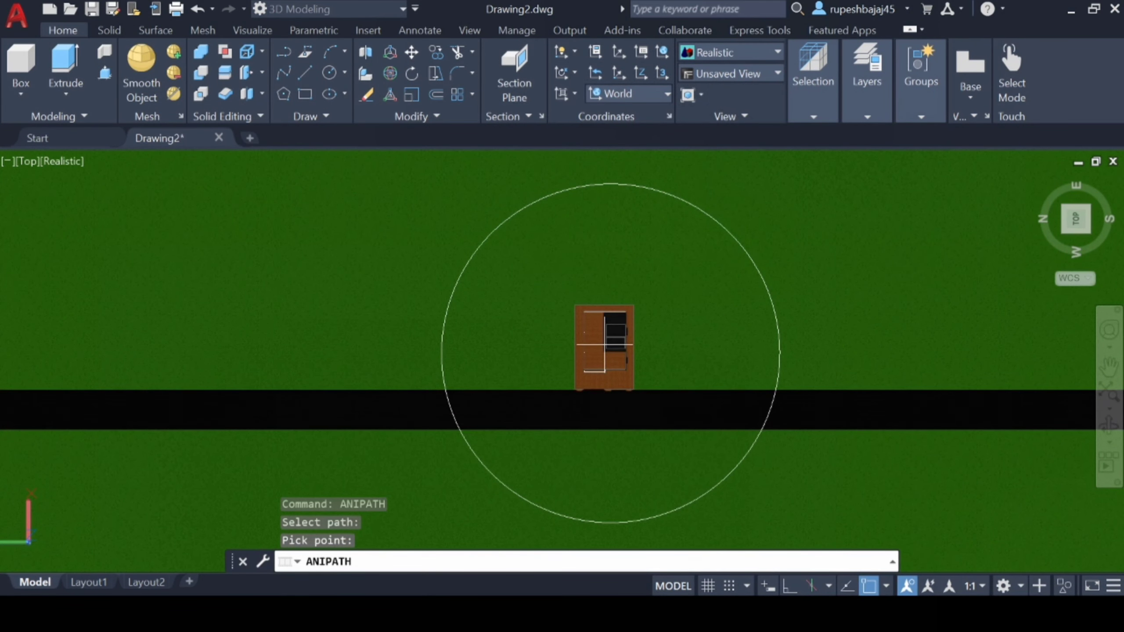
pyautogui.press('F8')
pyautogui.keyDown('shift'); pyautogui.rightClick(838, 282); pyautogui.keyUp('shift')
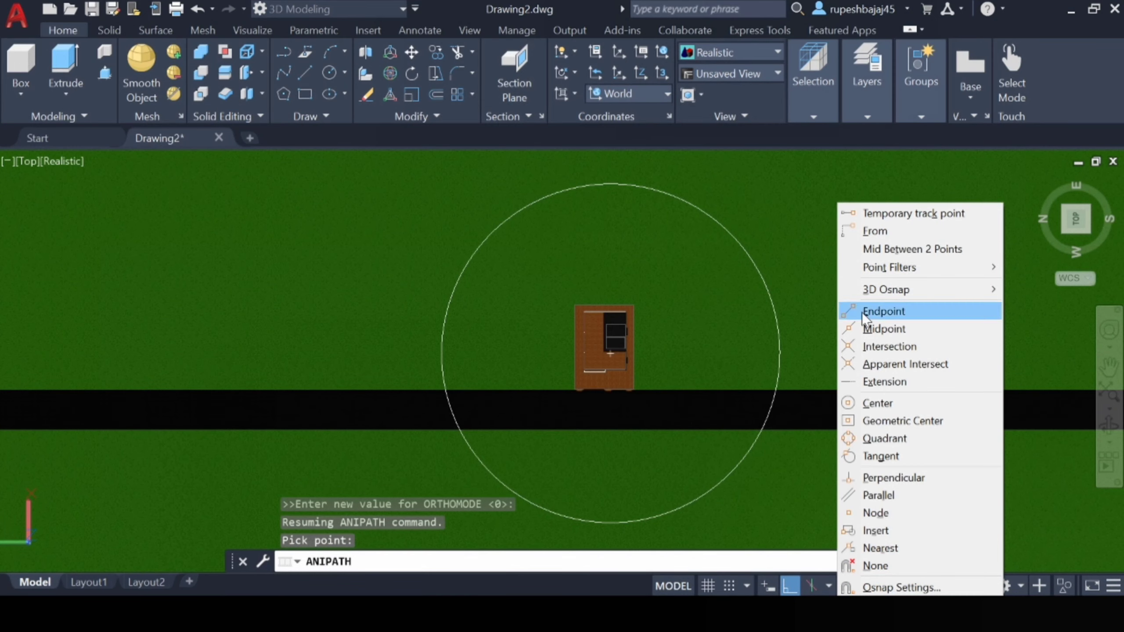
pyautogui.click(877, 403)
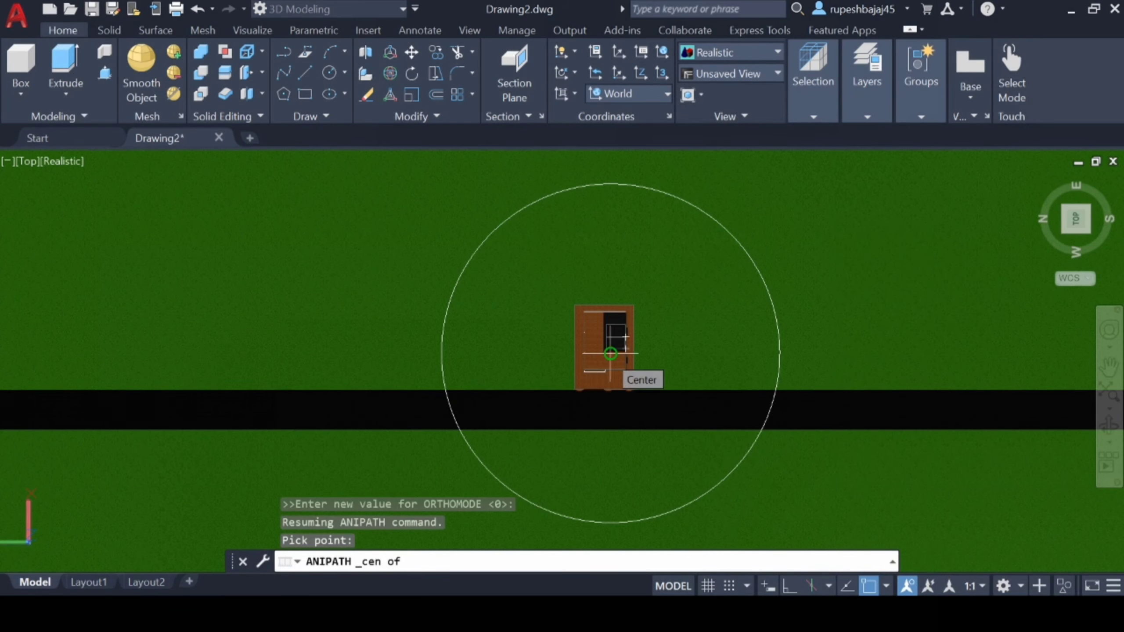
pyautogui.click(610, 354)
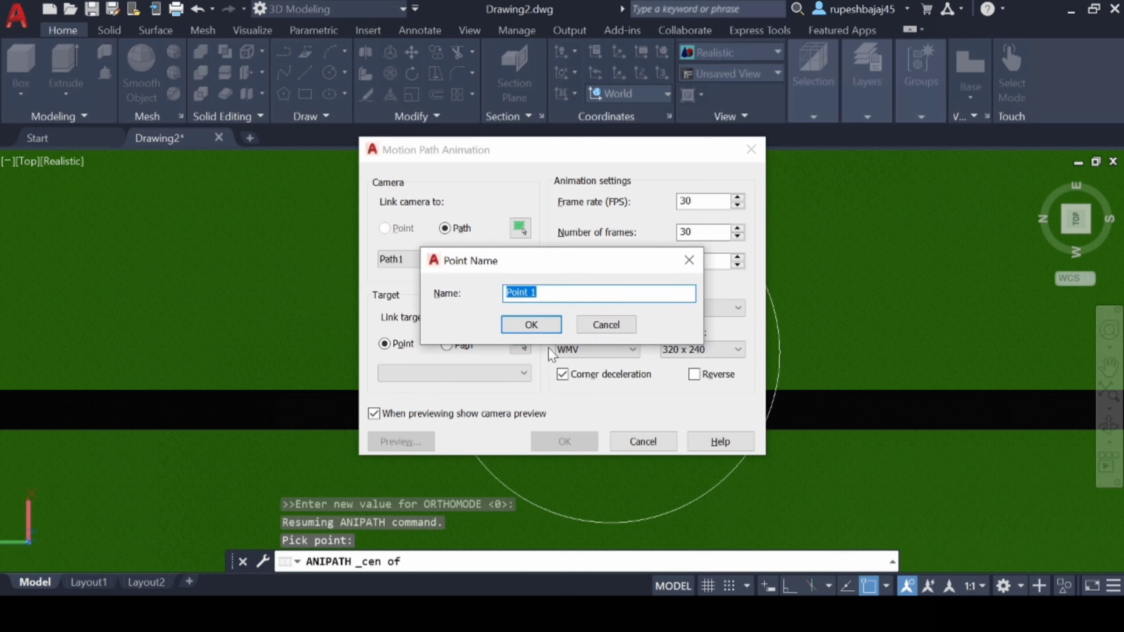
# - Name the target Point 1, set a 30-second duration at 800 x 600, and preview
pyautogui.click(549, 335)
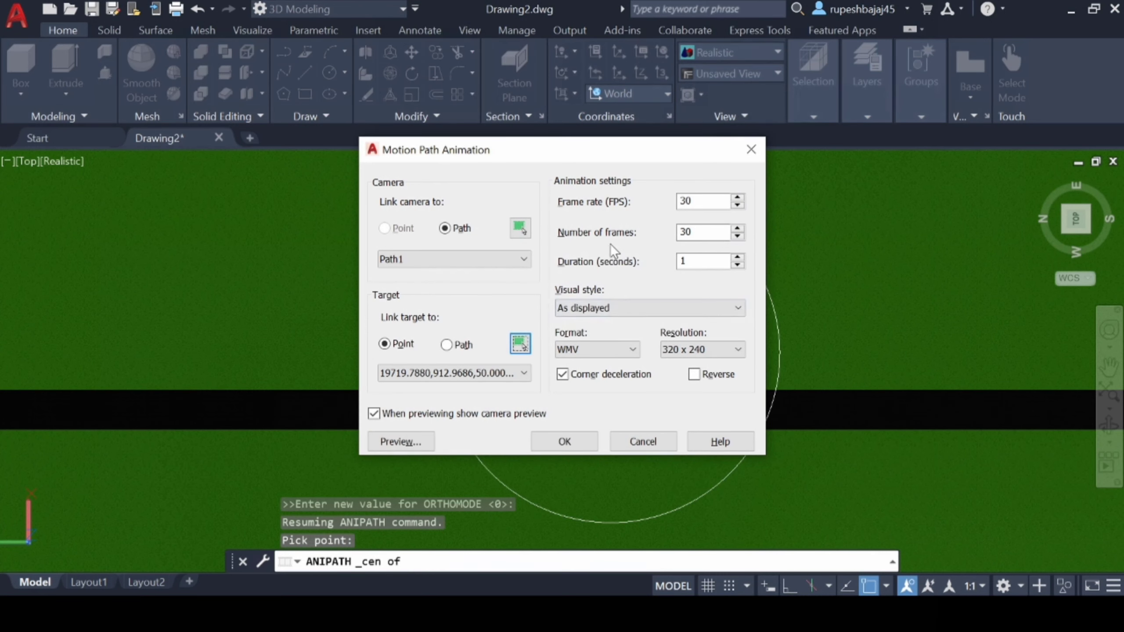
pyautogui.click(698, 265)
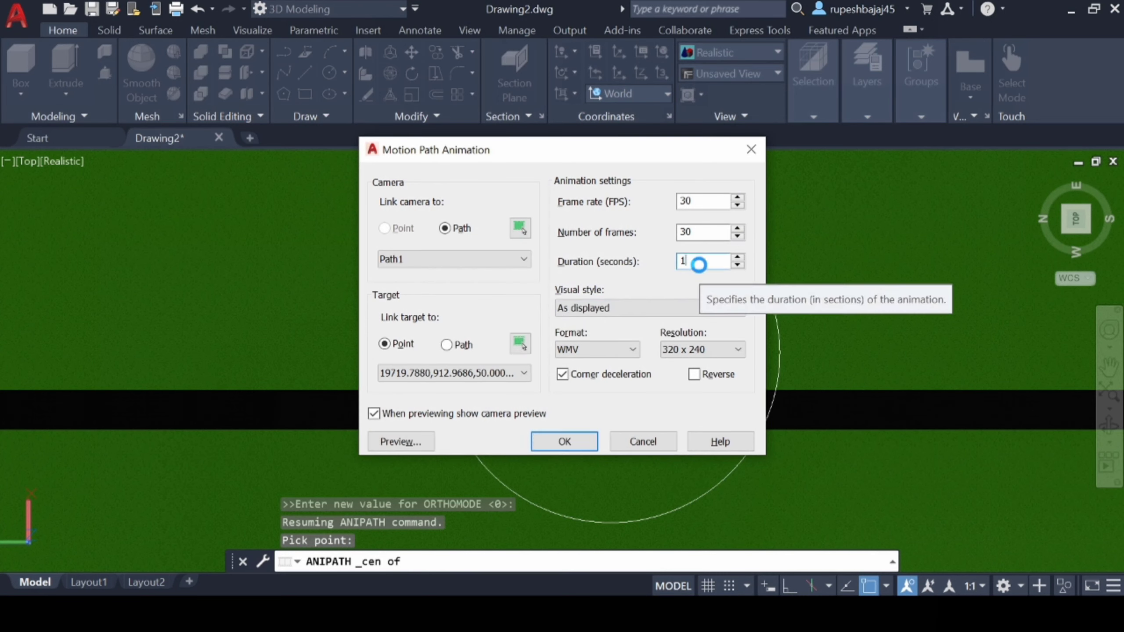
pyautogui.press('BackSpace')
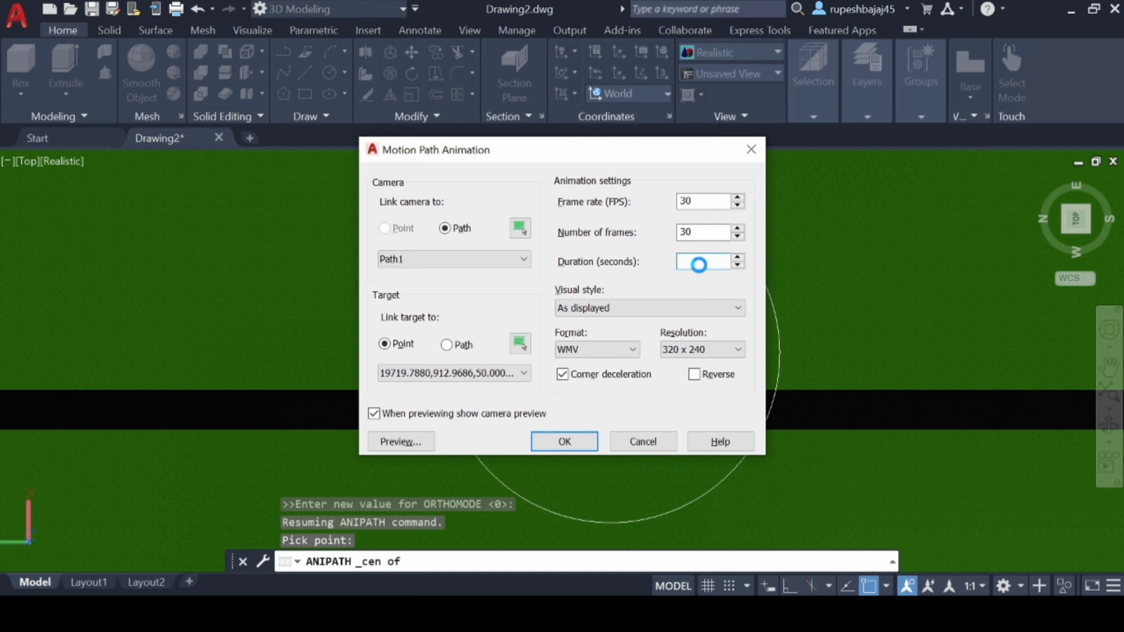
pyautogui.write('30')
pyautogui.click(711, 350)
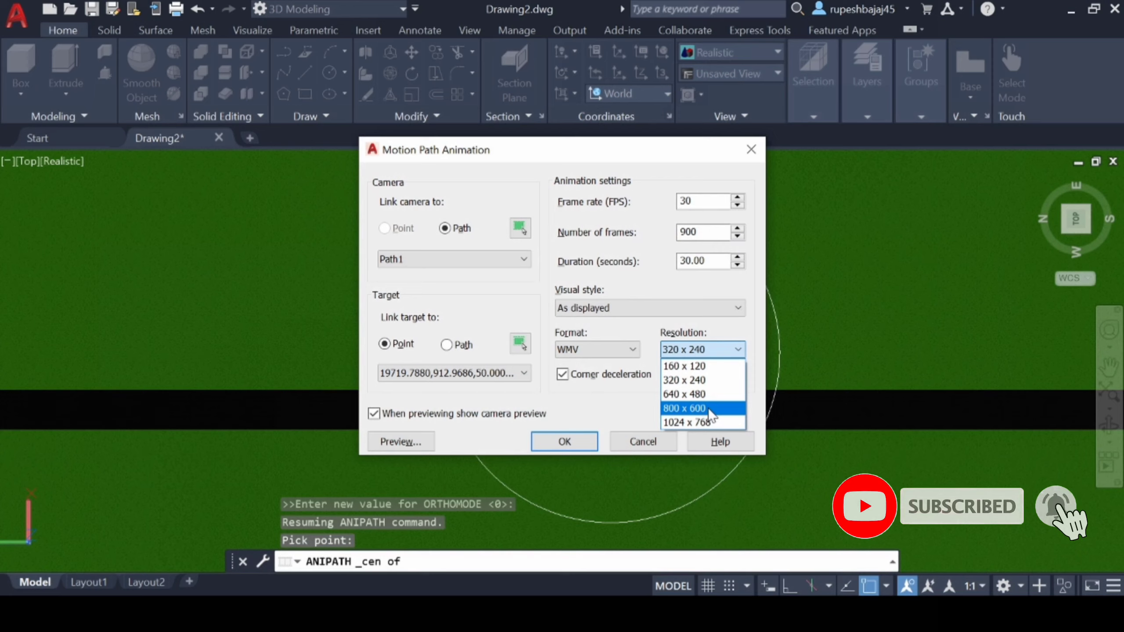
pyautogui.click(708, 409)
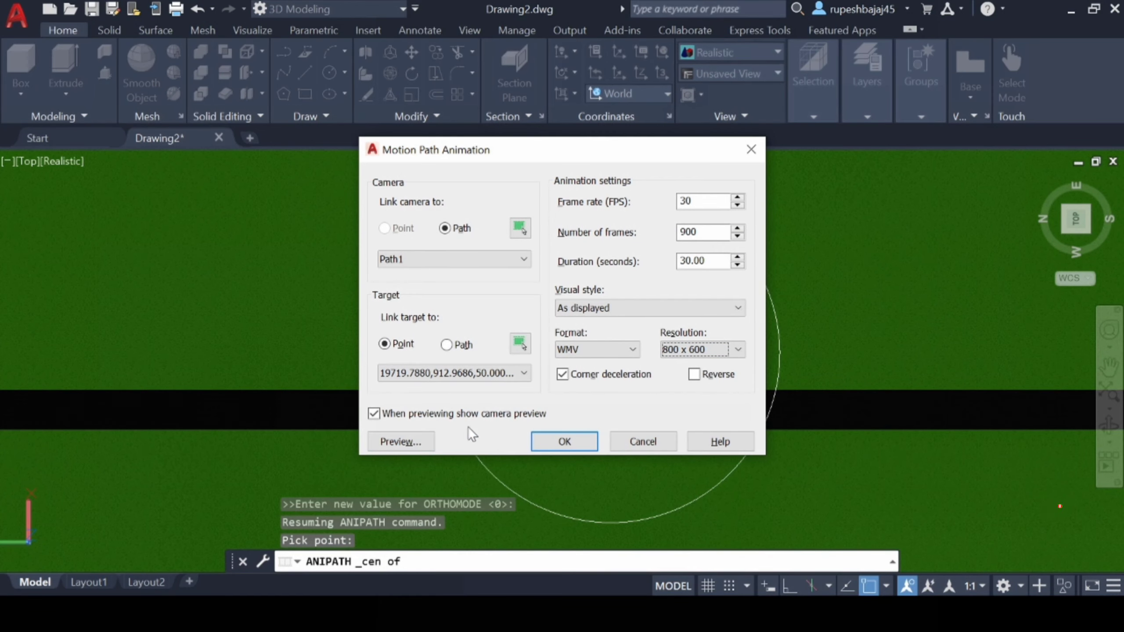
pyautogui.click(400, 441)
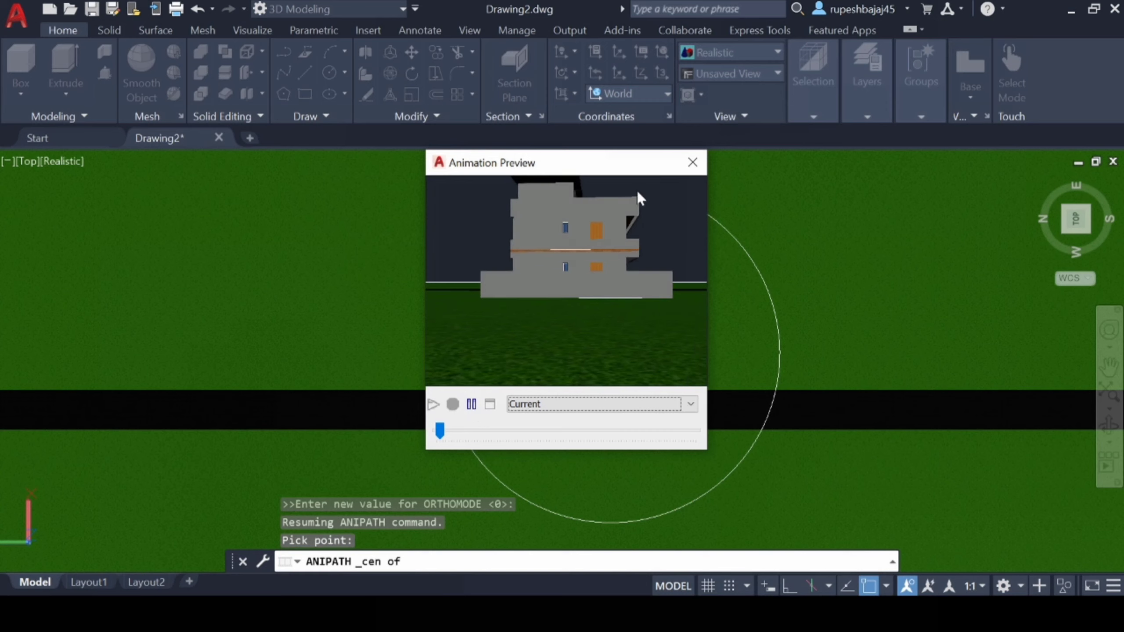
# - Close the animation preview and accept the WMV animation settings
pyautogui.click(692, 162)
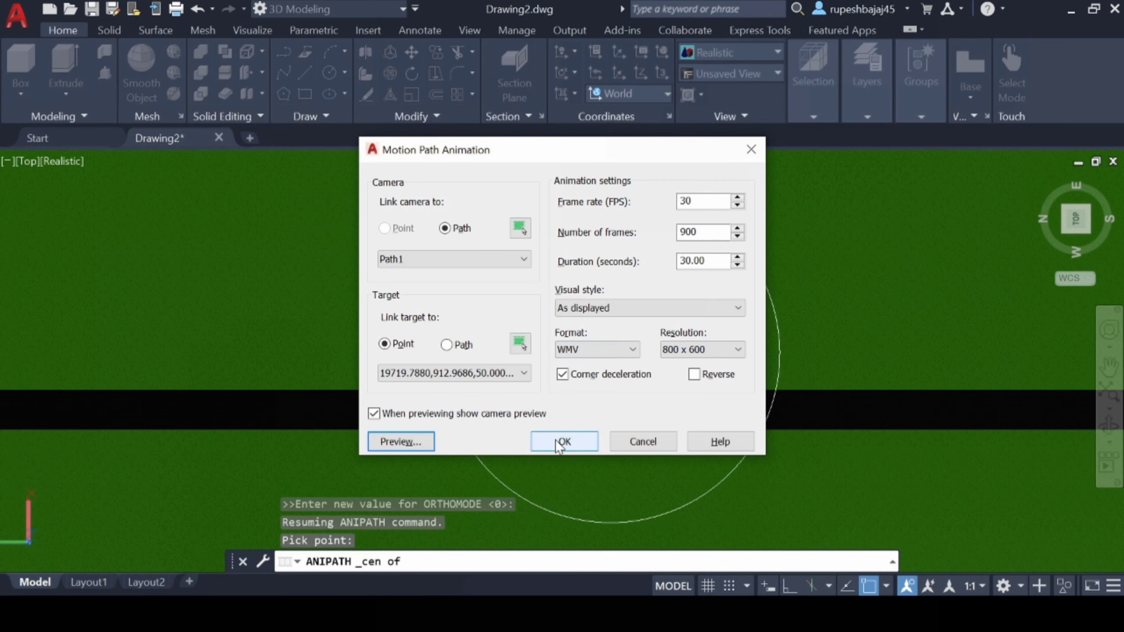
pyautogui.click(556, 441)
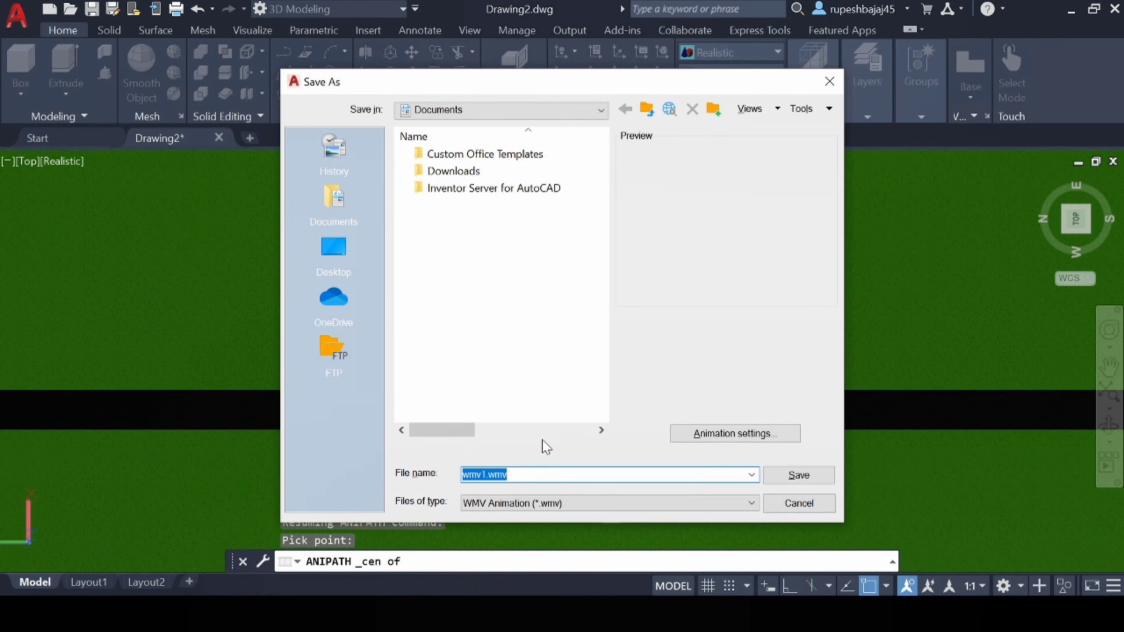
# - Save the animation as '3d animation' WMV on the Desktop to start rendering
pyautogui.write('3')
pyautogui.write('d anima')
pyautogui.write('tion')
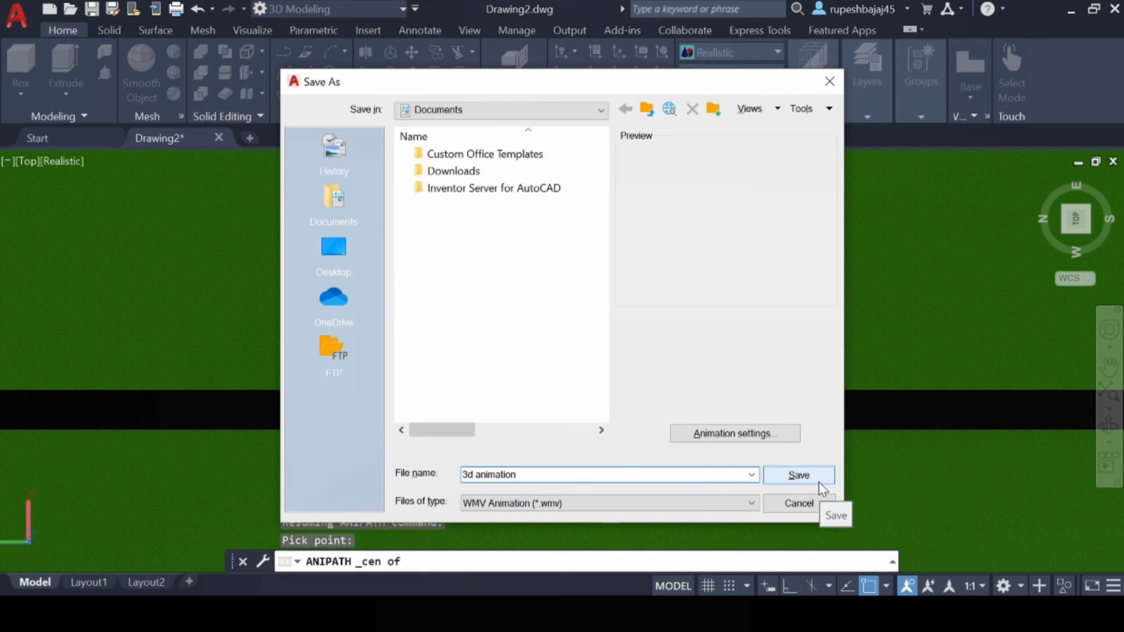
pyautogui.click(333, 250)
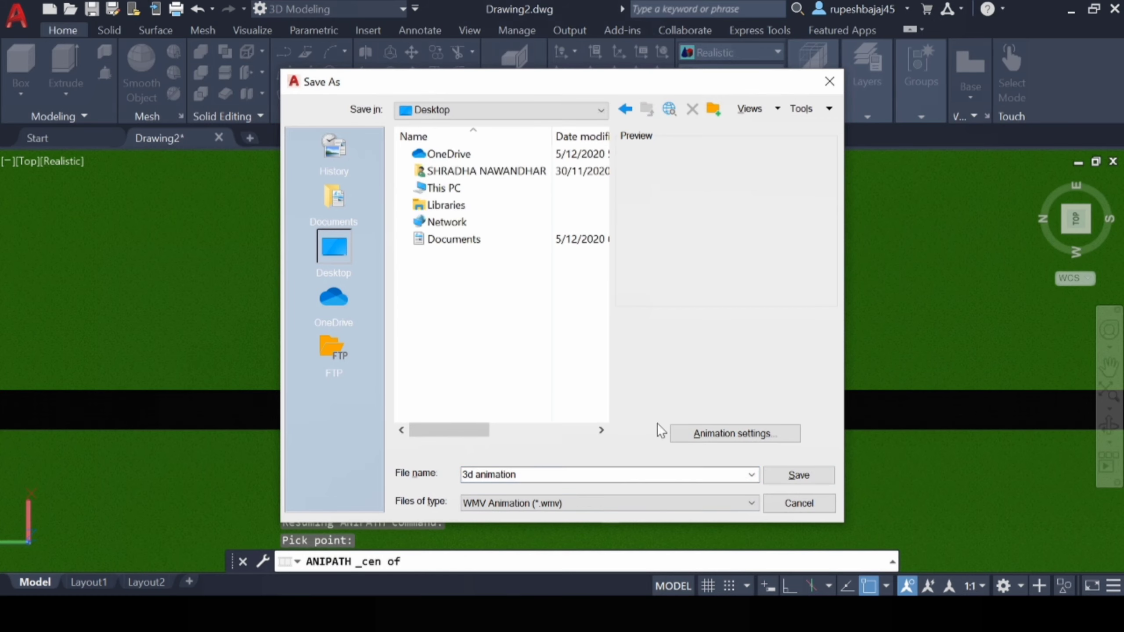
pyautogui.click(795, 476)
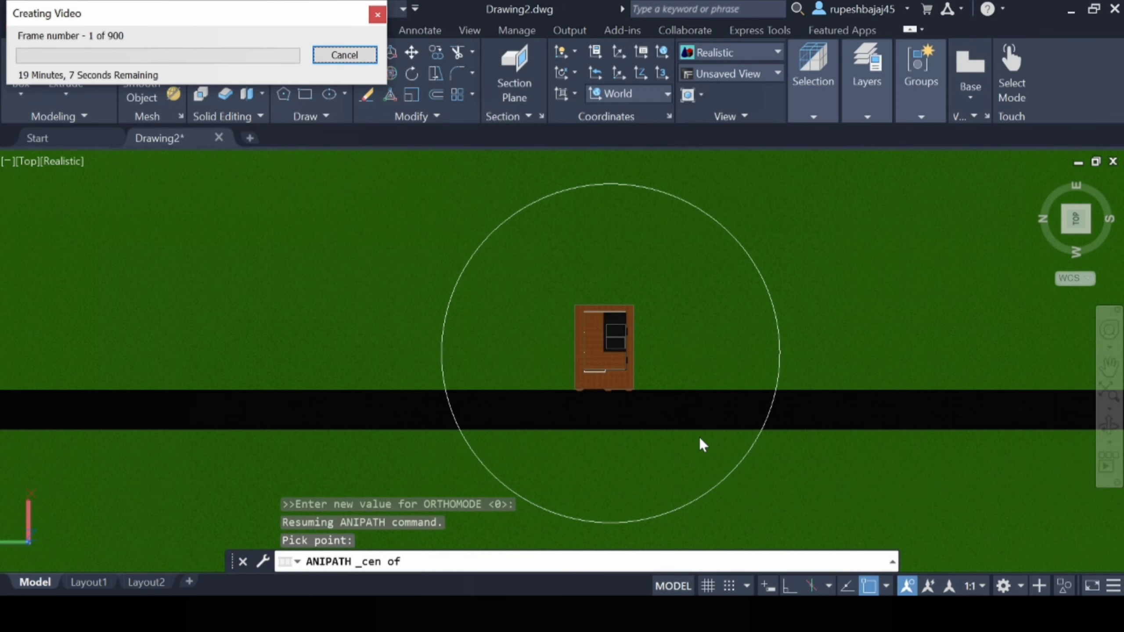